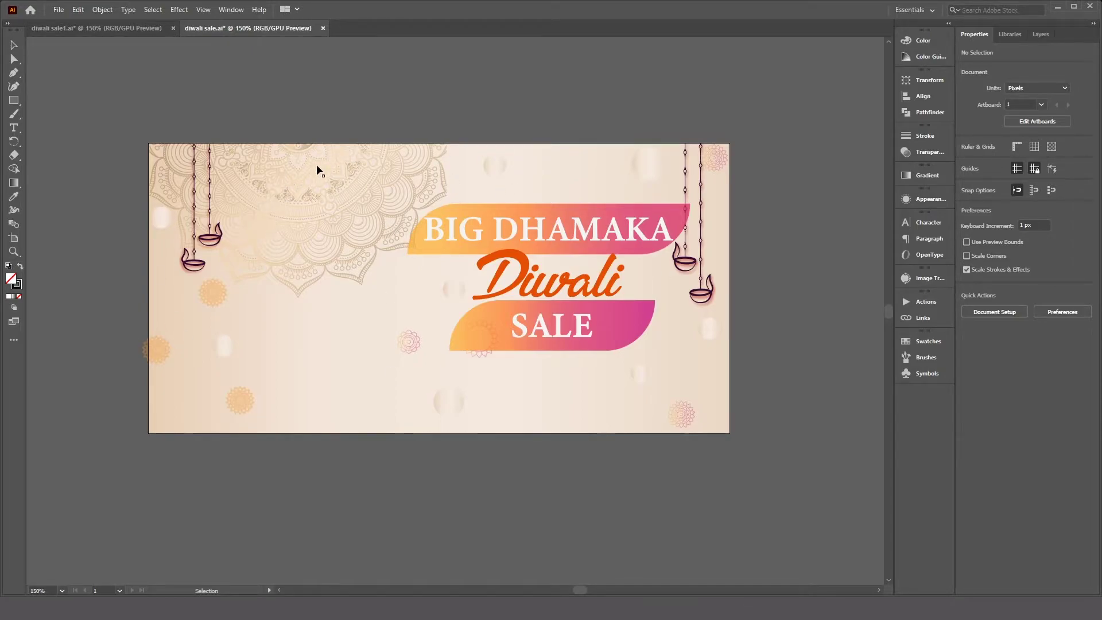
- Move the mandala up past the top edge and Alt-drag a SALE shape copy to overhang bottom-right
left_click_drag(315, 164, 319, 146)
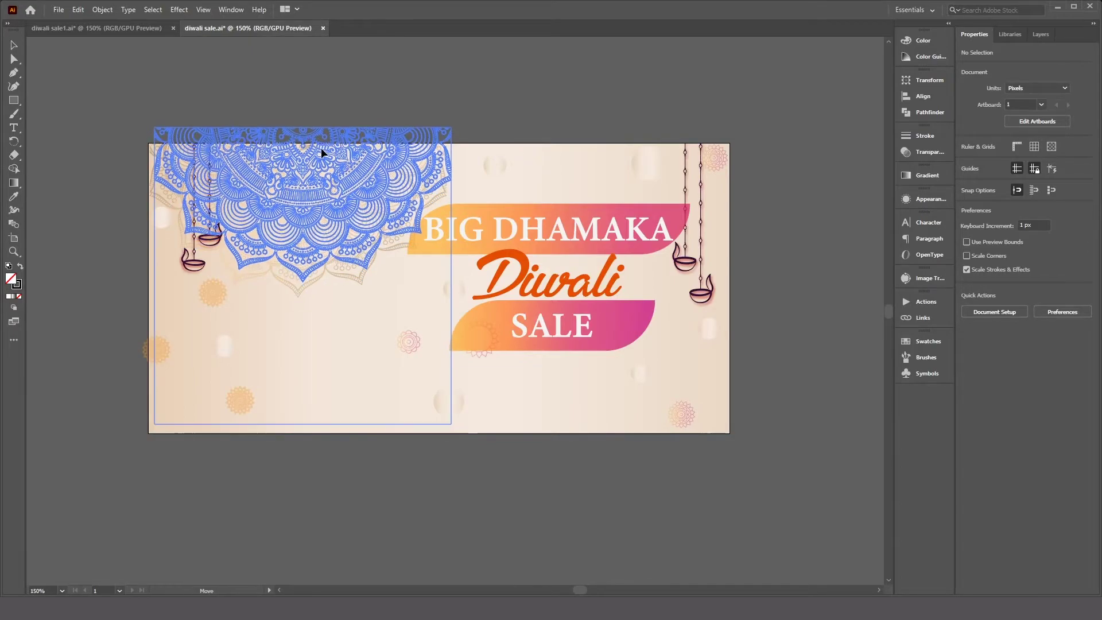
left_click(496, 524)
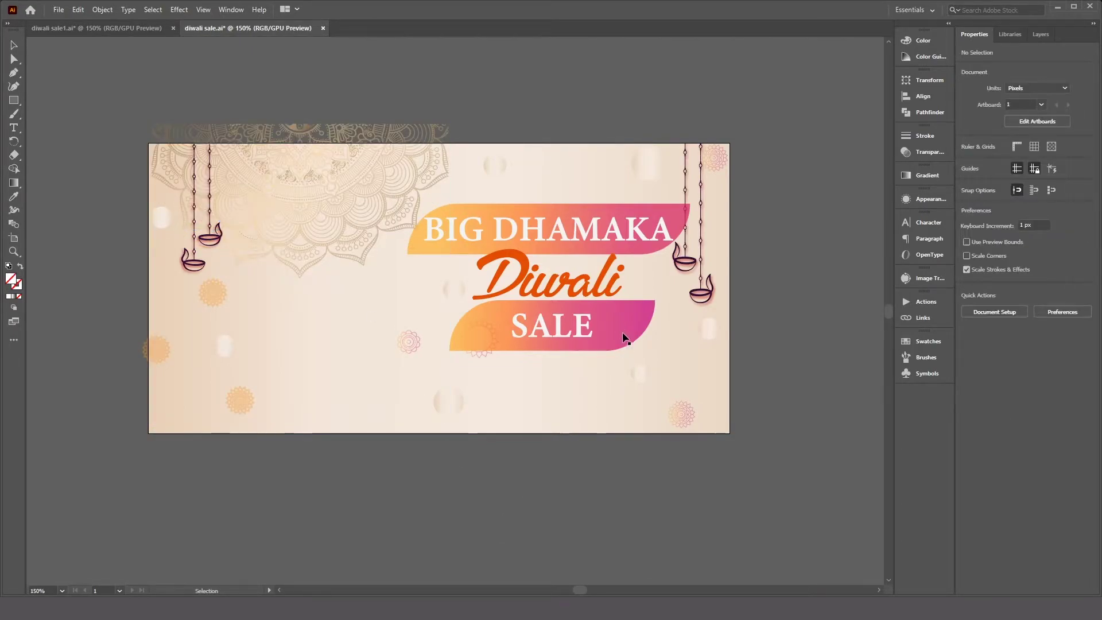
left_click(617, 323)
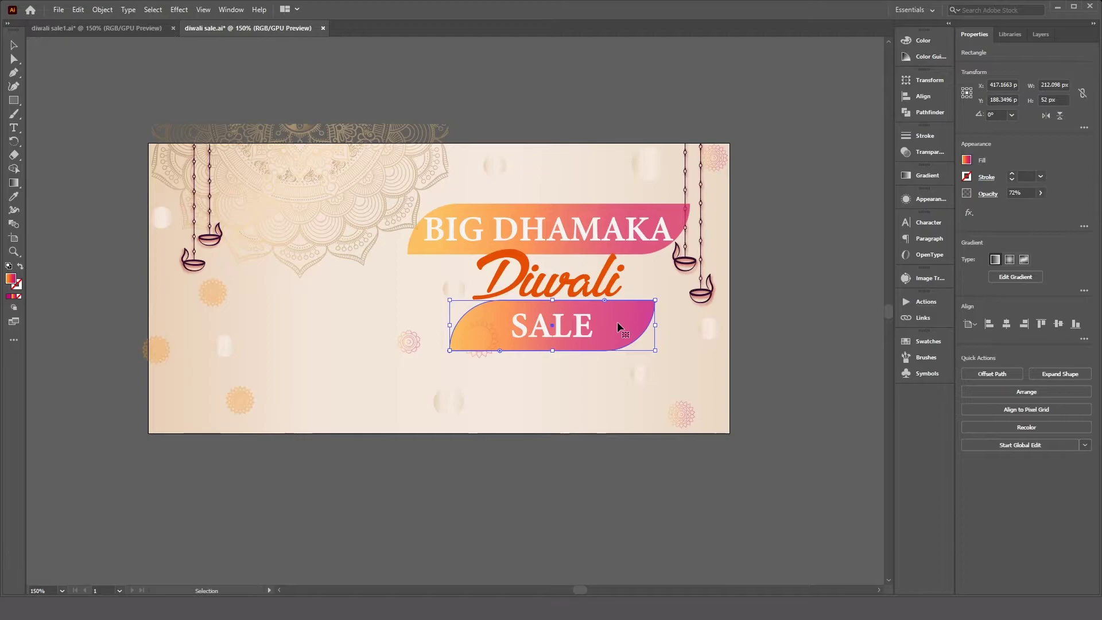
left_click_drag(617, 322, 746, 388)
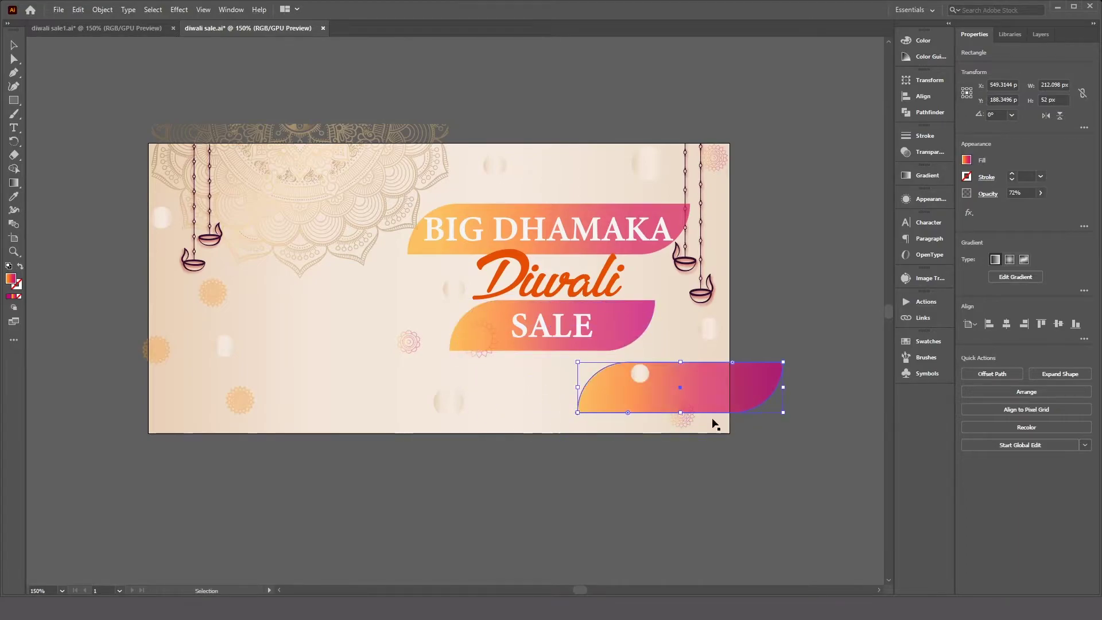
- Drag a small white circle onto the artboard's bottom edge, check the left-edge elements, then deselect
left_click(451, 406)
left_click_drag(450, 405, 449, 439)
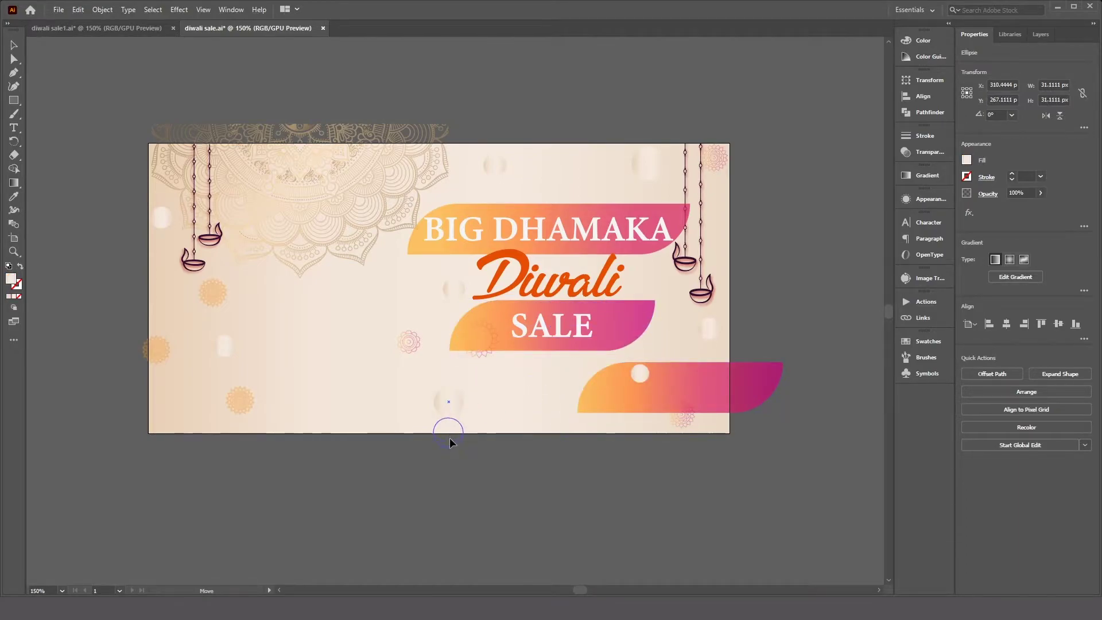
left_click(156, 352)
left_click(148, 219)
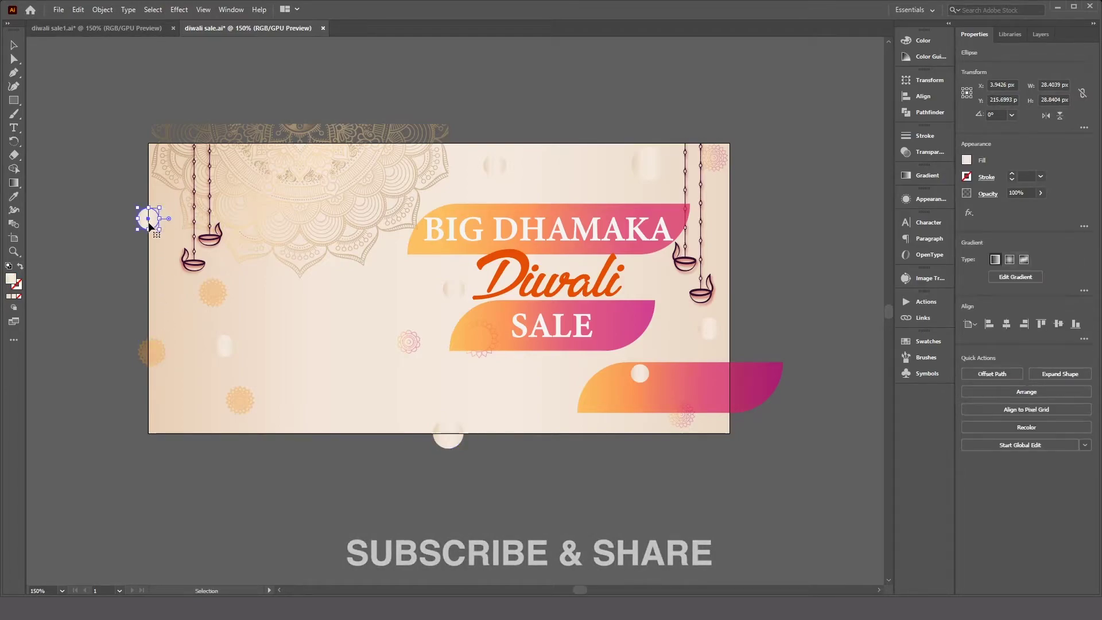
left_click(148, 124)
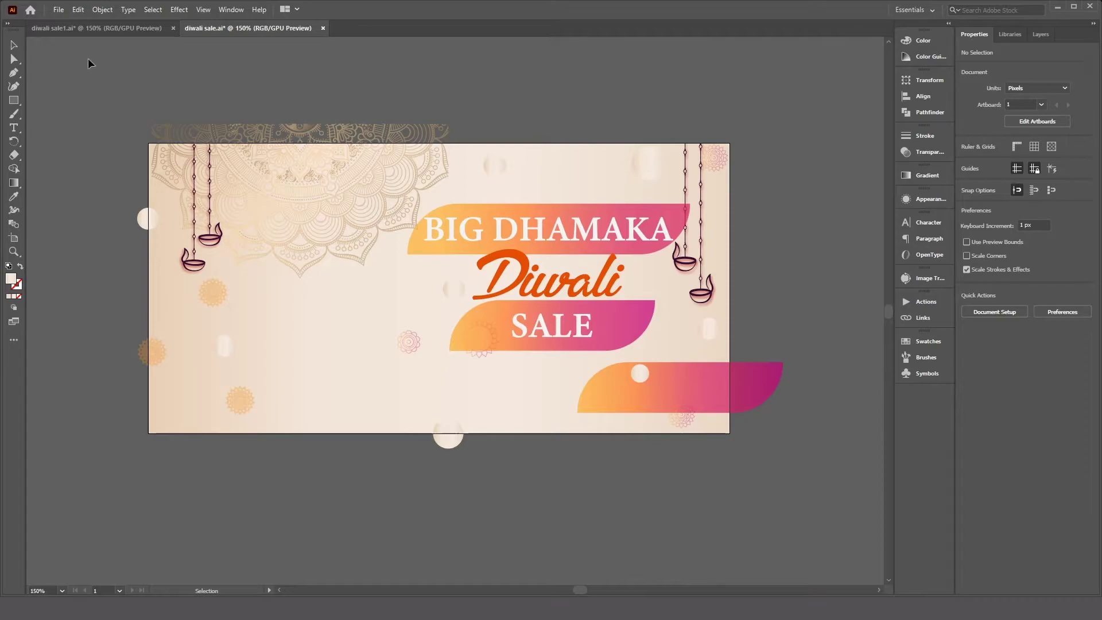
- Export As the banner to JPEG named diwali sale, leaving Use Artboards unchecked
left_click(59, 10)
mouse_move(130, 224)
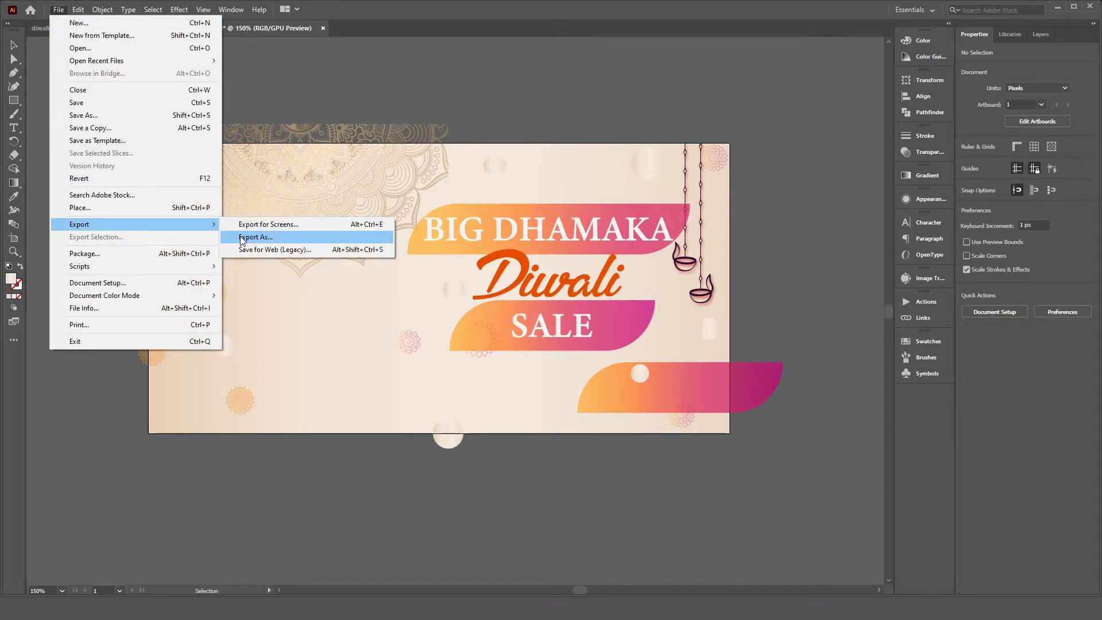
left_click(241, 237)
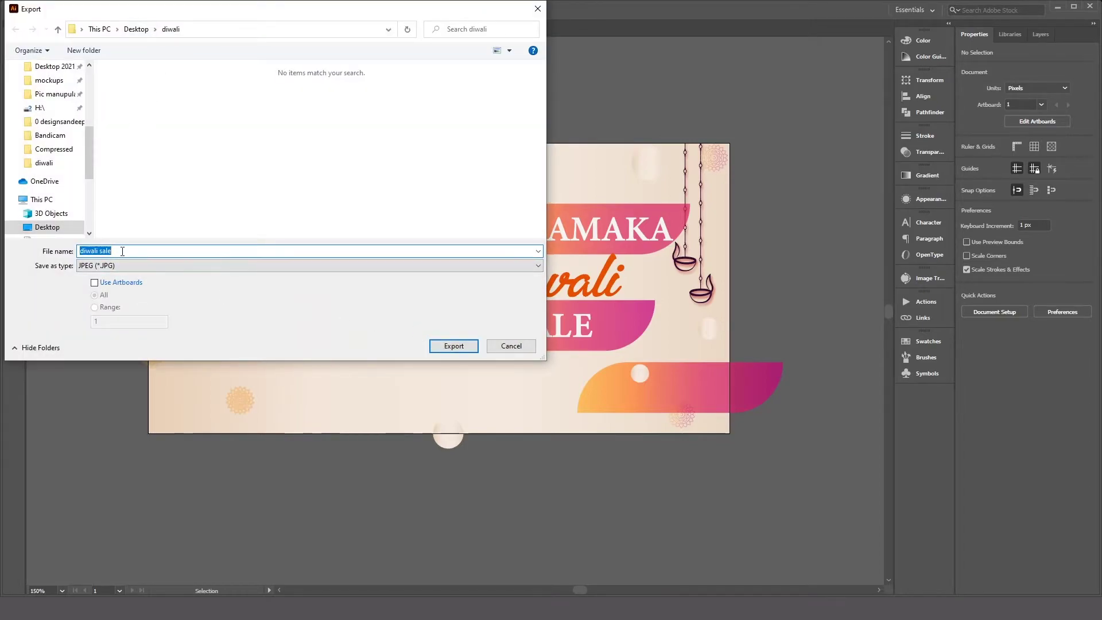
left_click(97, 267)
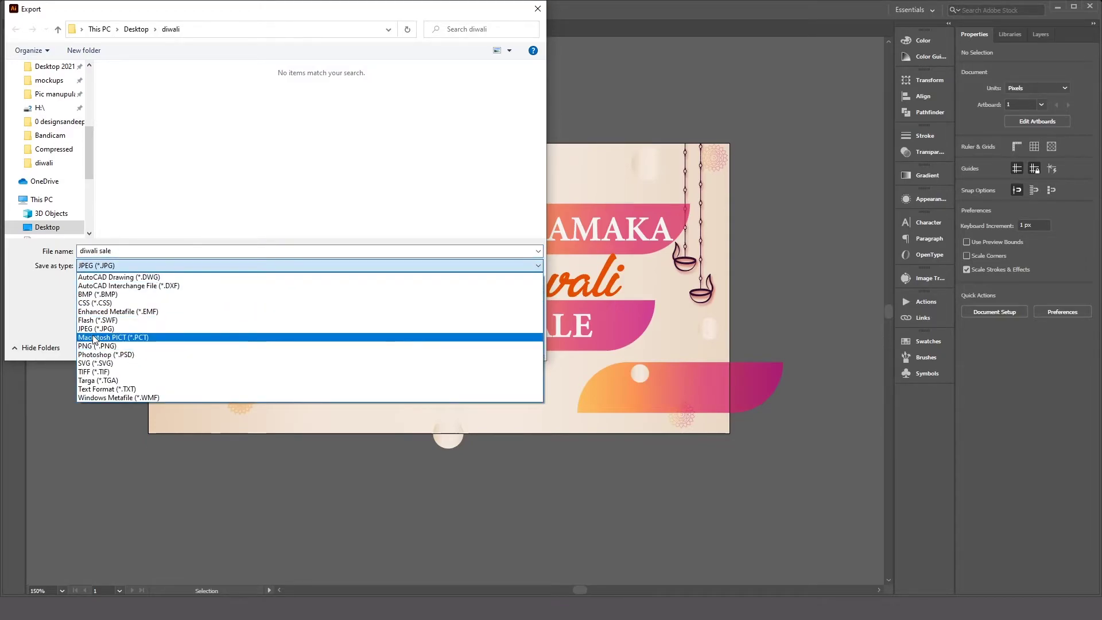
left_click(93, 328)
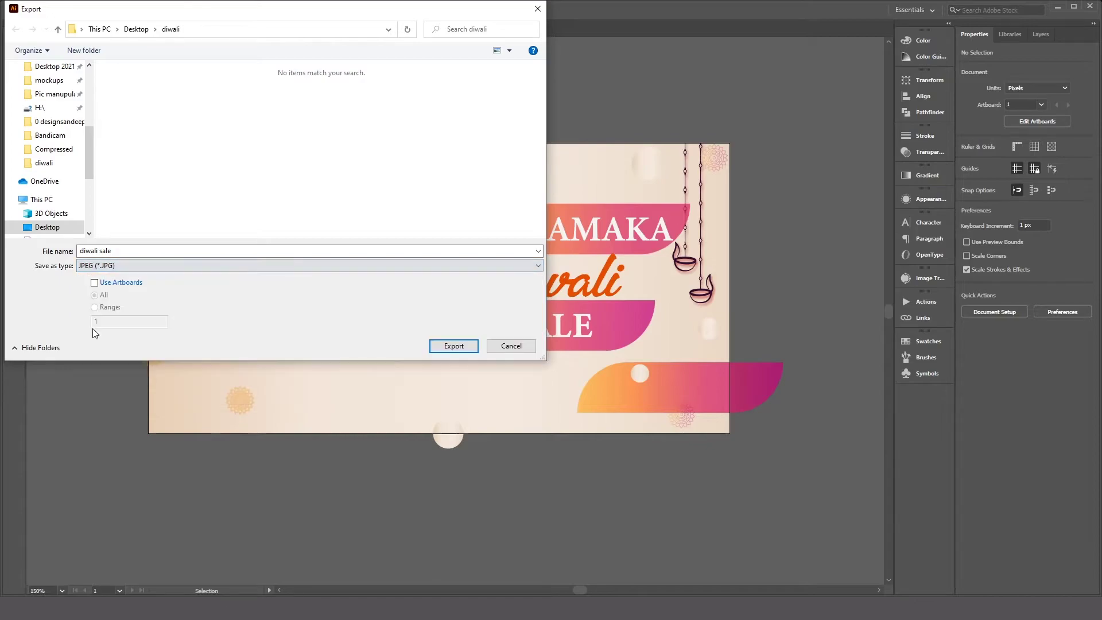
left_click(442, 347)
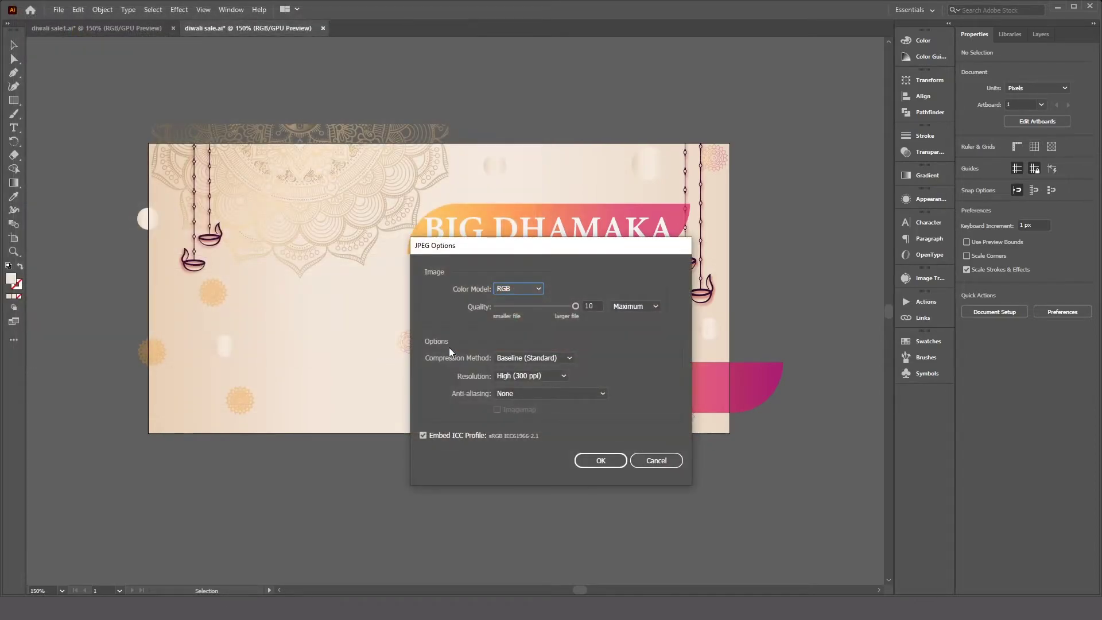
- Keep RGB colour model and quality 10 in JPEG Options and save the file
left_click(522, 289)
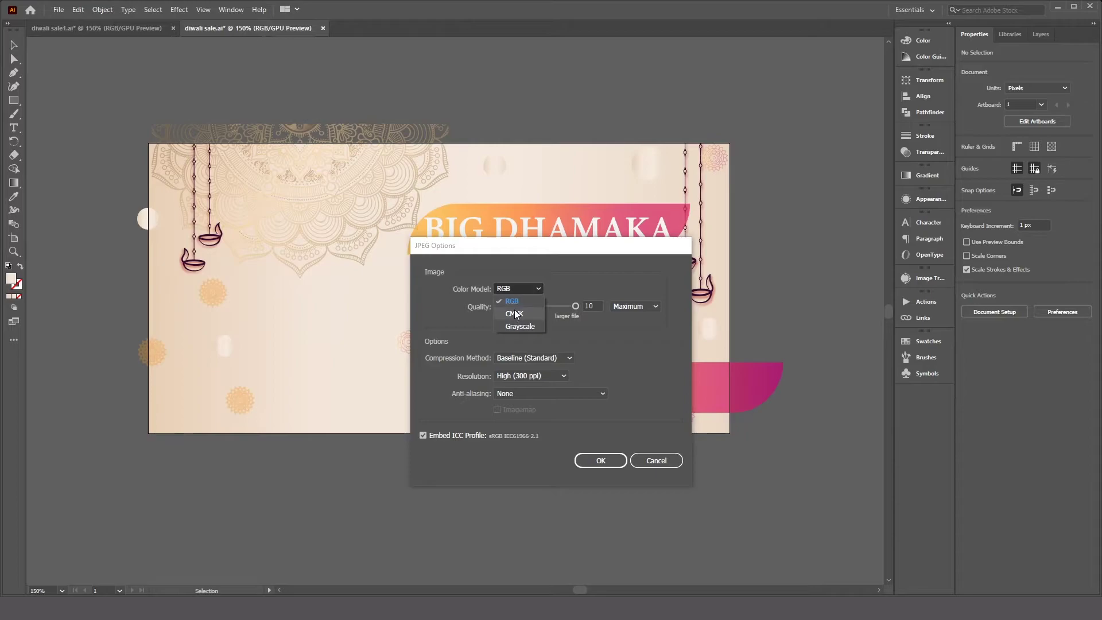
left_click(525, 290)
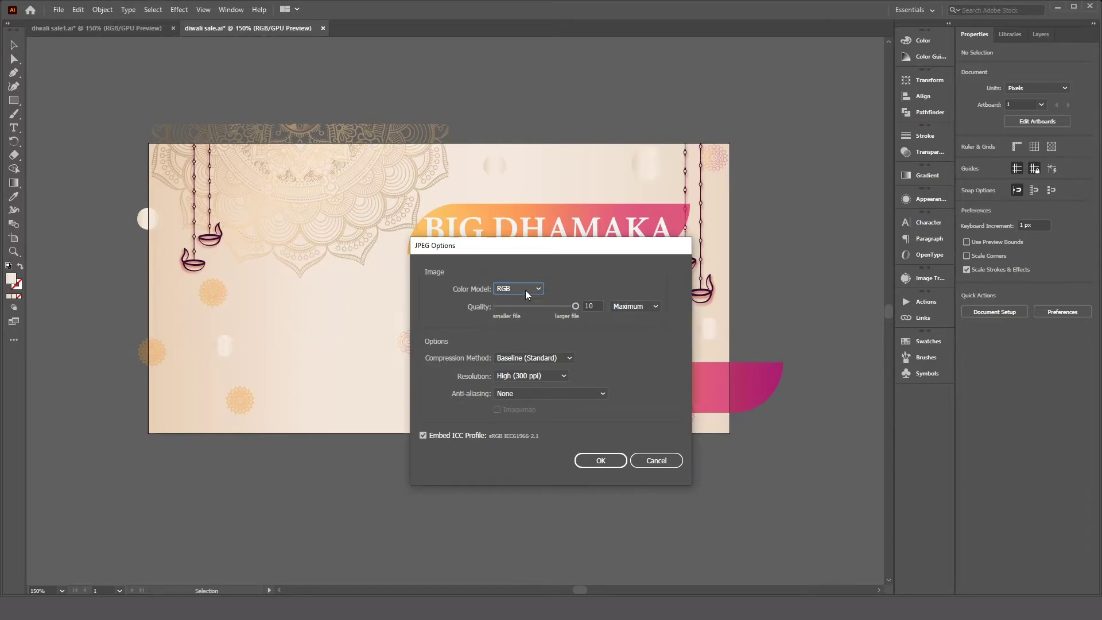
left_click(589, 306)
left_click(595, 459)
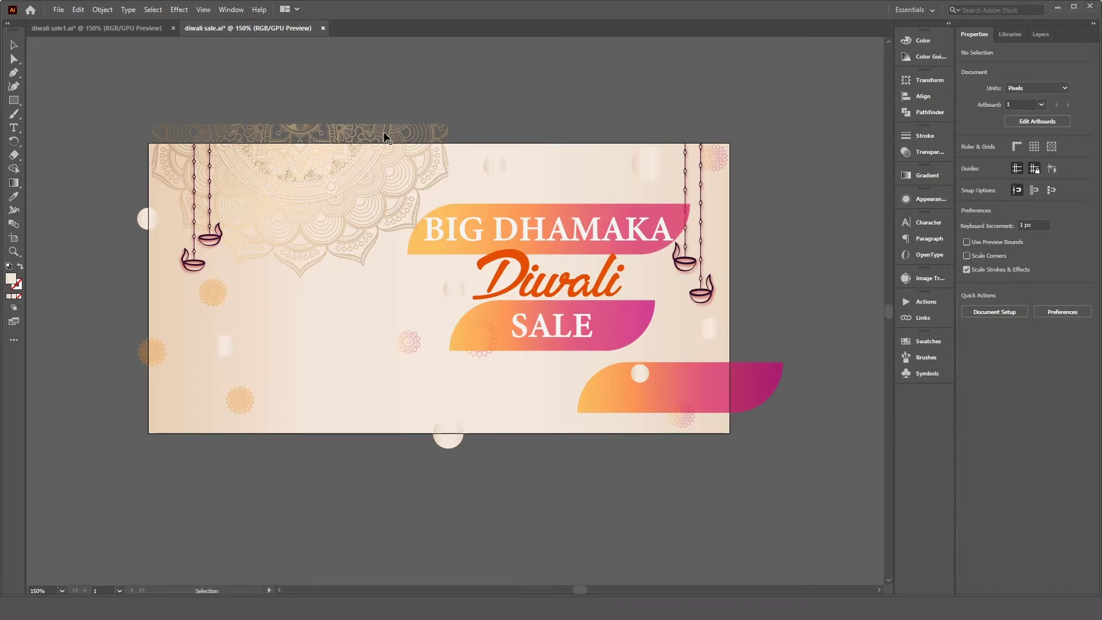
- Set up a second JPEG export of the banner with Use Artboards checked
left_click(58, 9)
mouse_move(79, 224)
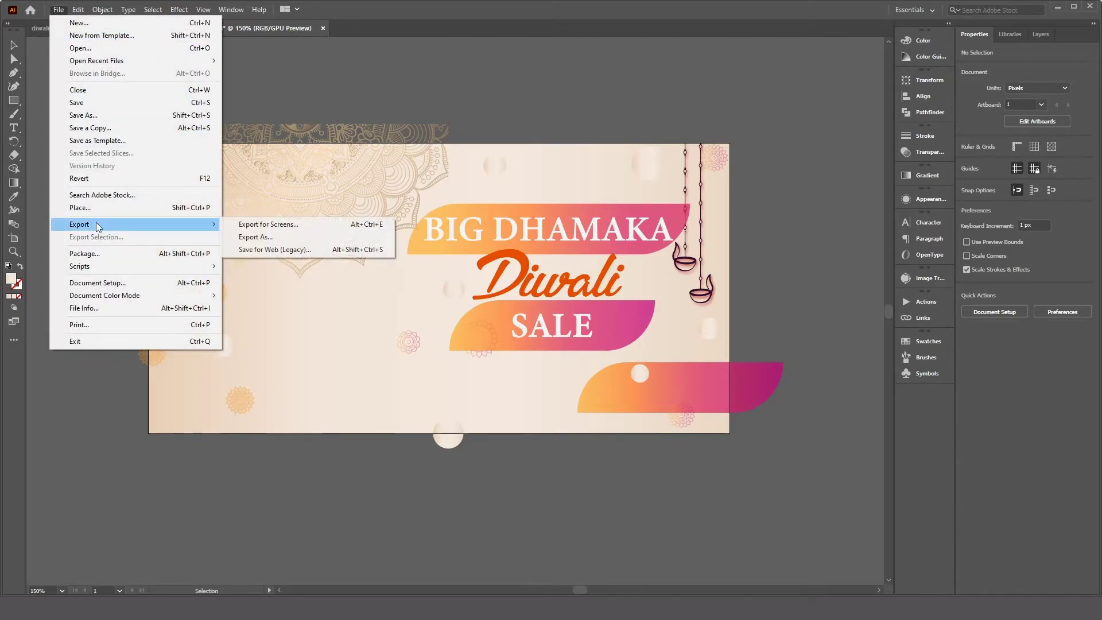
left_click(233, 237)
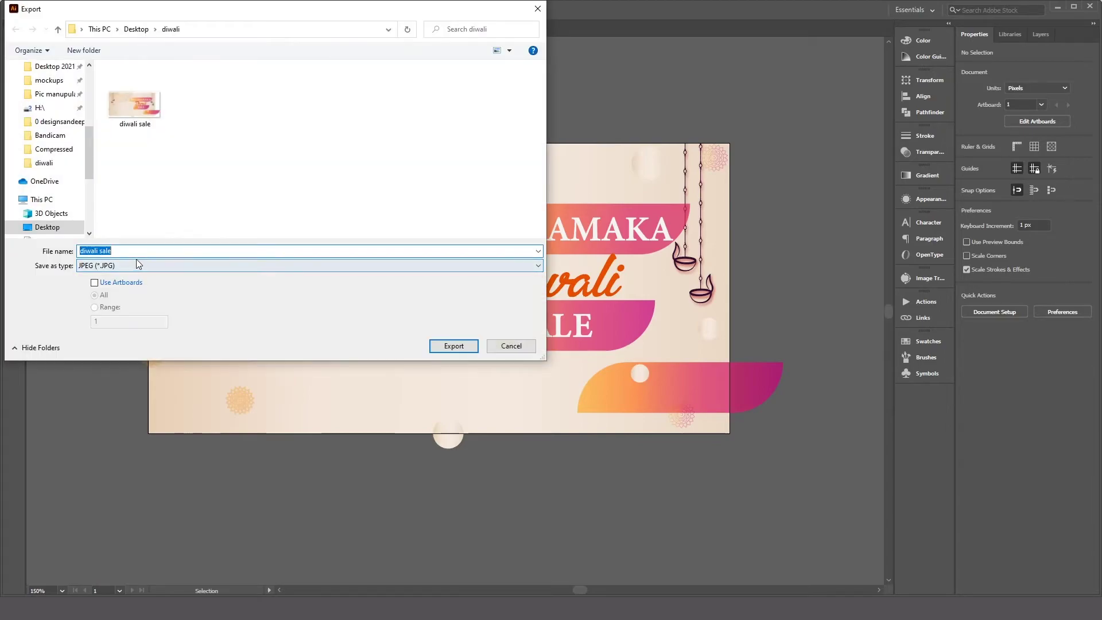
left_click(124, 251)
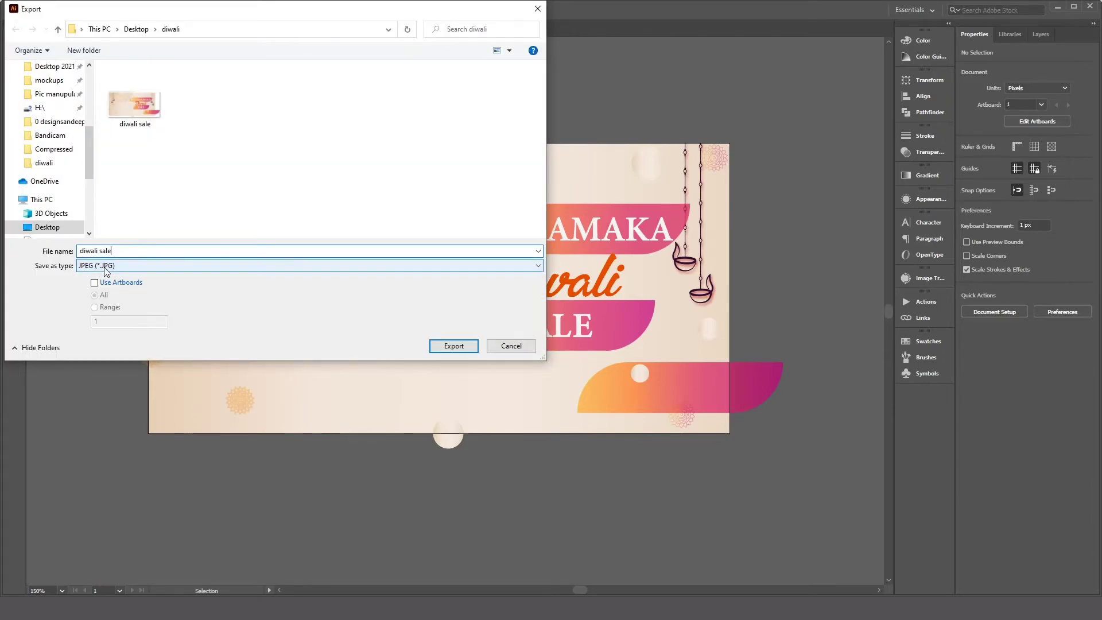
left_click(115, 266)
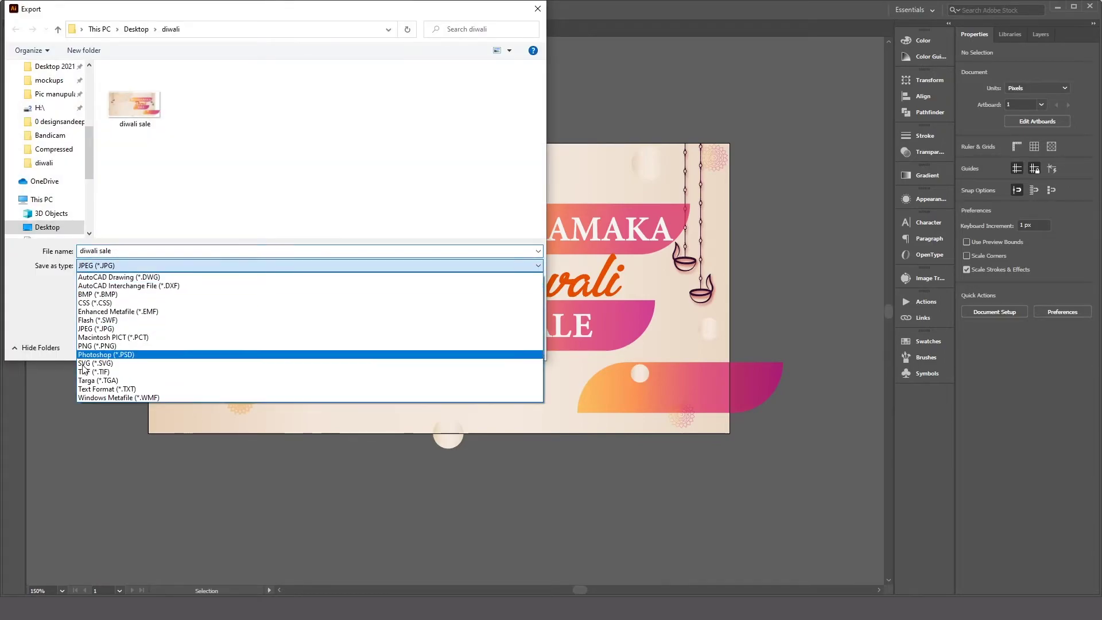
left_click(94, 329)
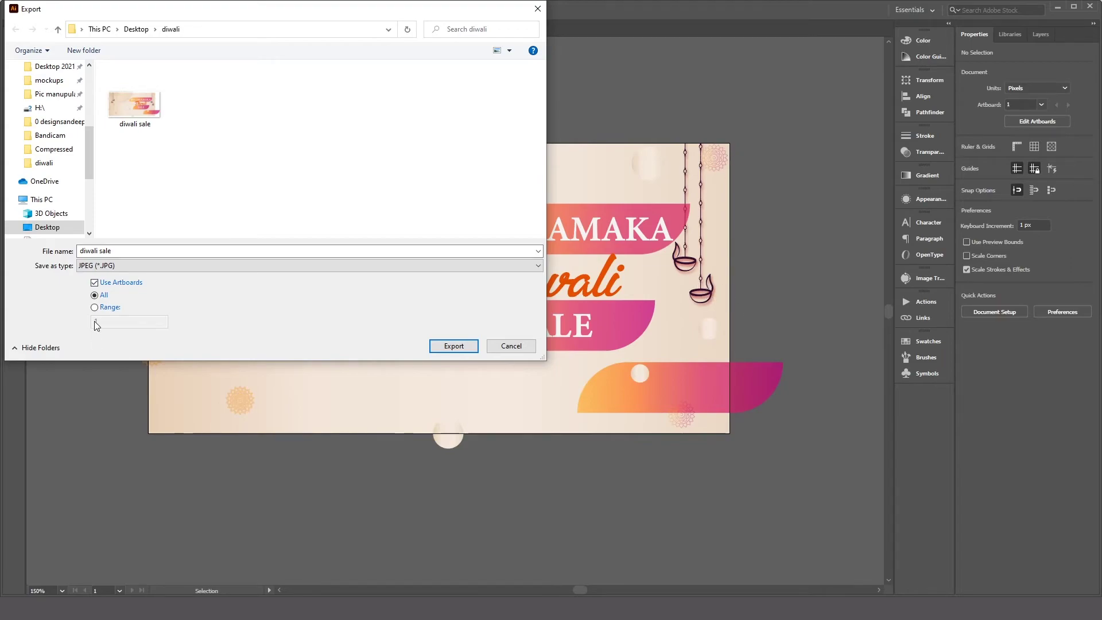
left_click(94, 283)
left_click(94, 284)
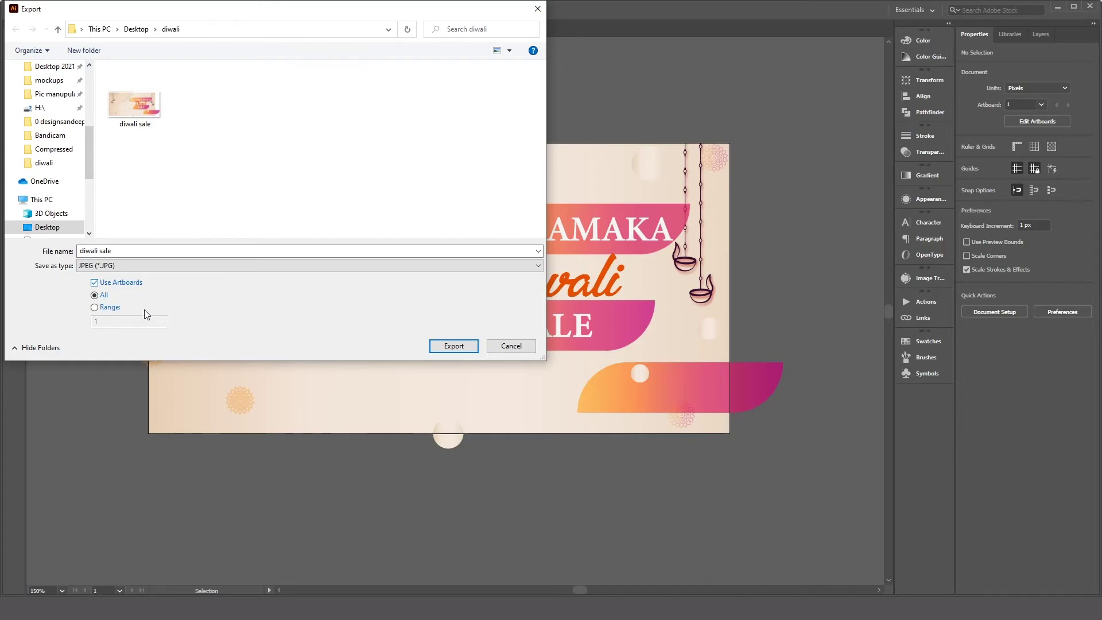
- Accept the JPEG Options to create diwali sale-01.jpg, then open it from the diwali folder
left_click(451, 348)
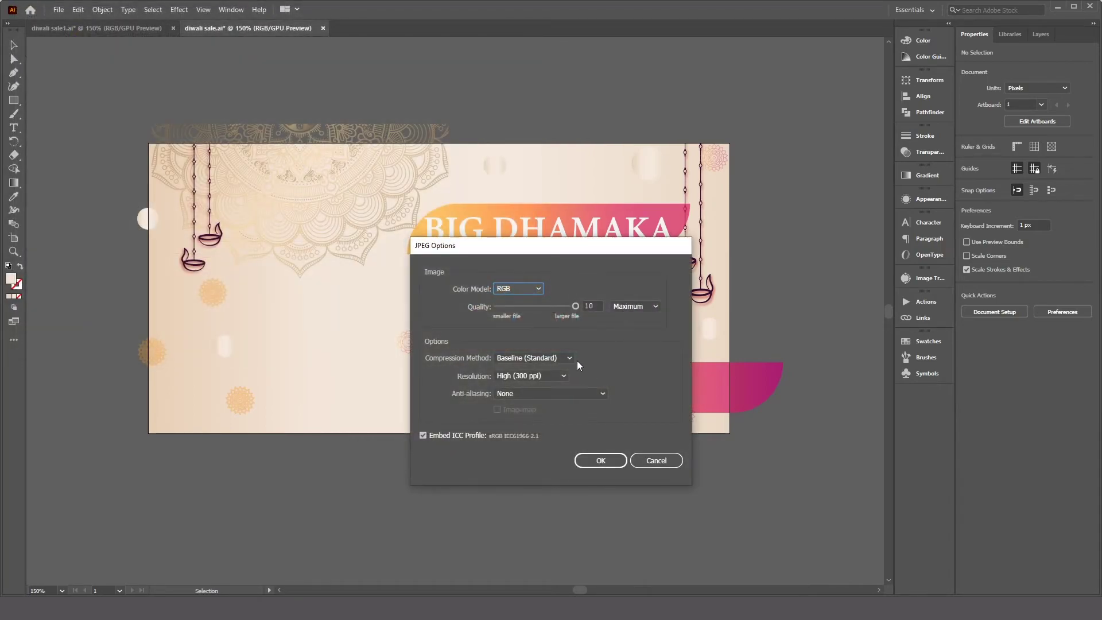
left_click(609, 460)
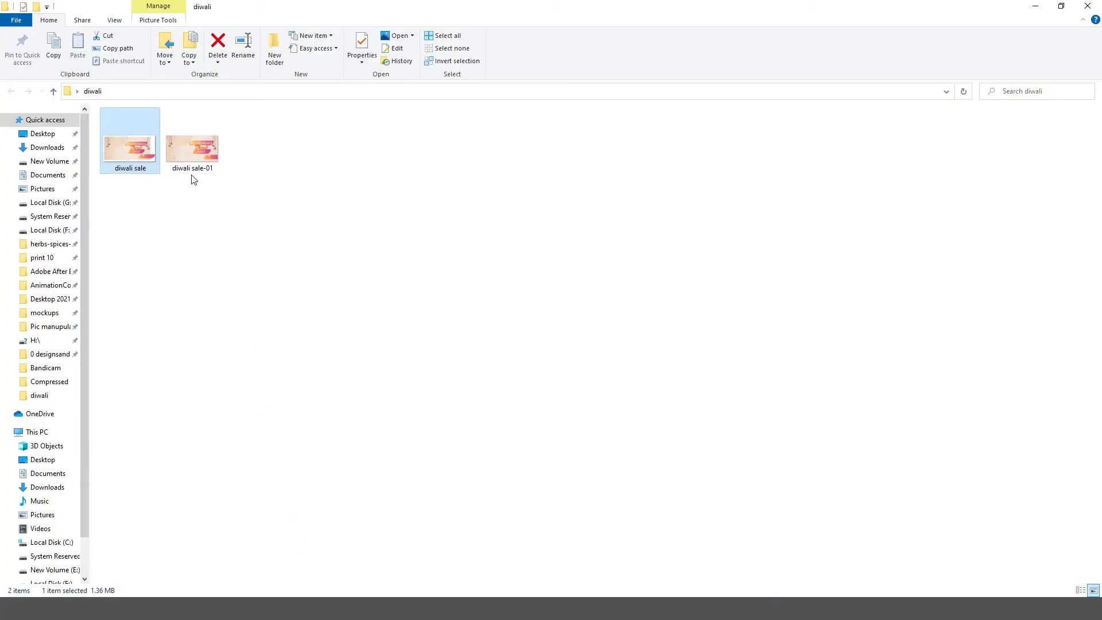
left_click(191, 175)
key("Return")
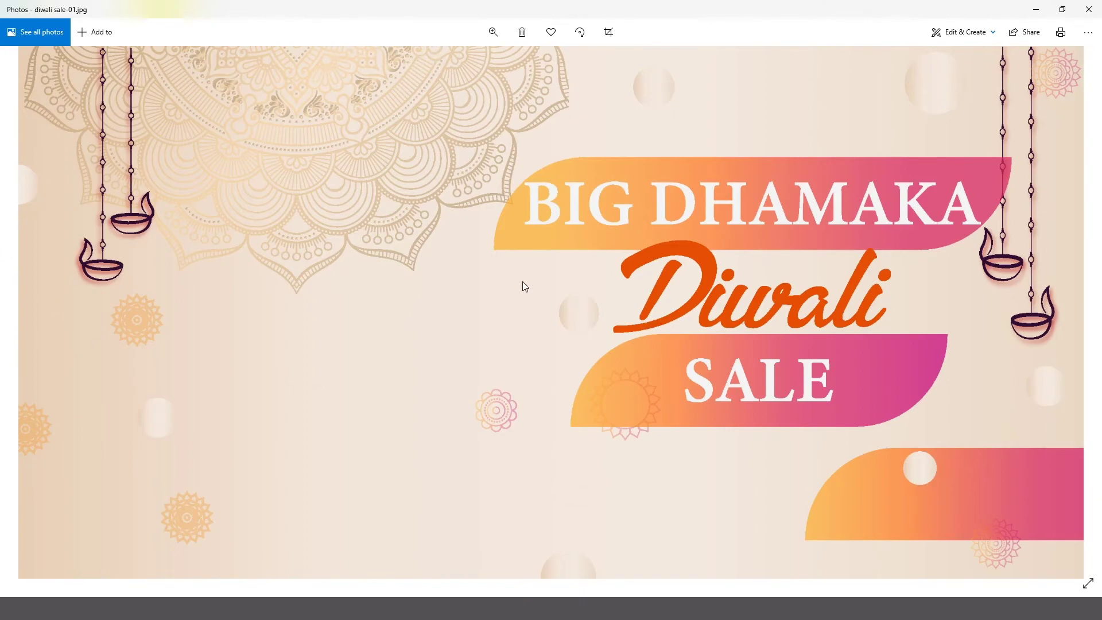
- Close Photos after viewing the artboard-trimmed diwali sale-01.jpg
left_click(1092, 6)
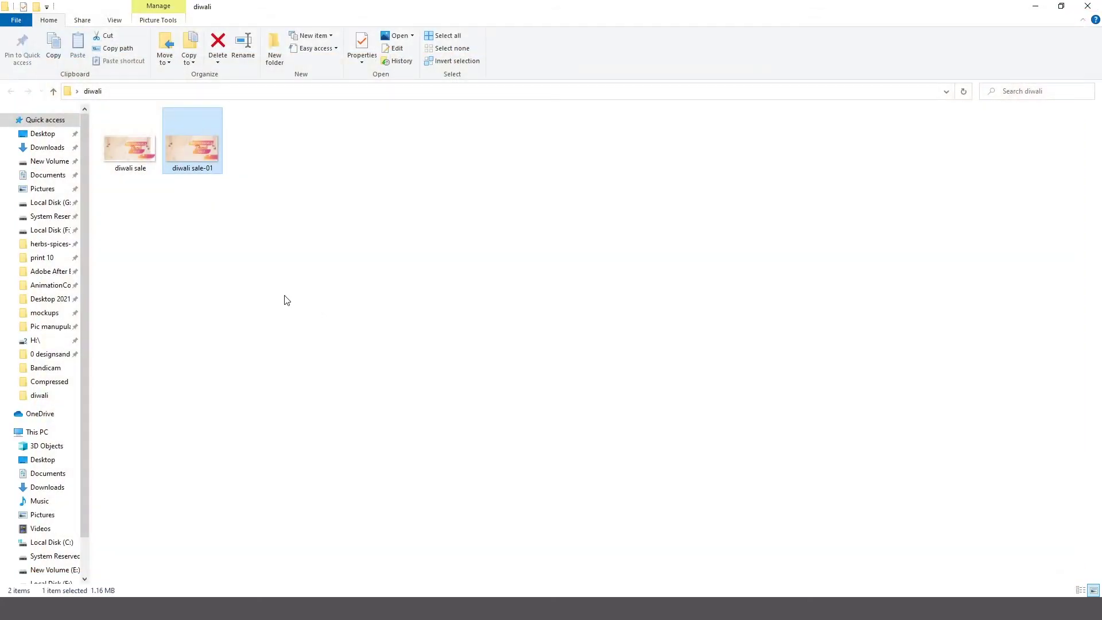
- Alt+Tab back to the diwali sale.ai document in Illustrator
key("alt+Tab")
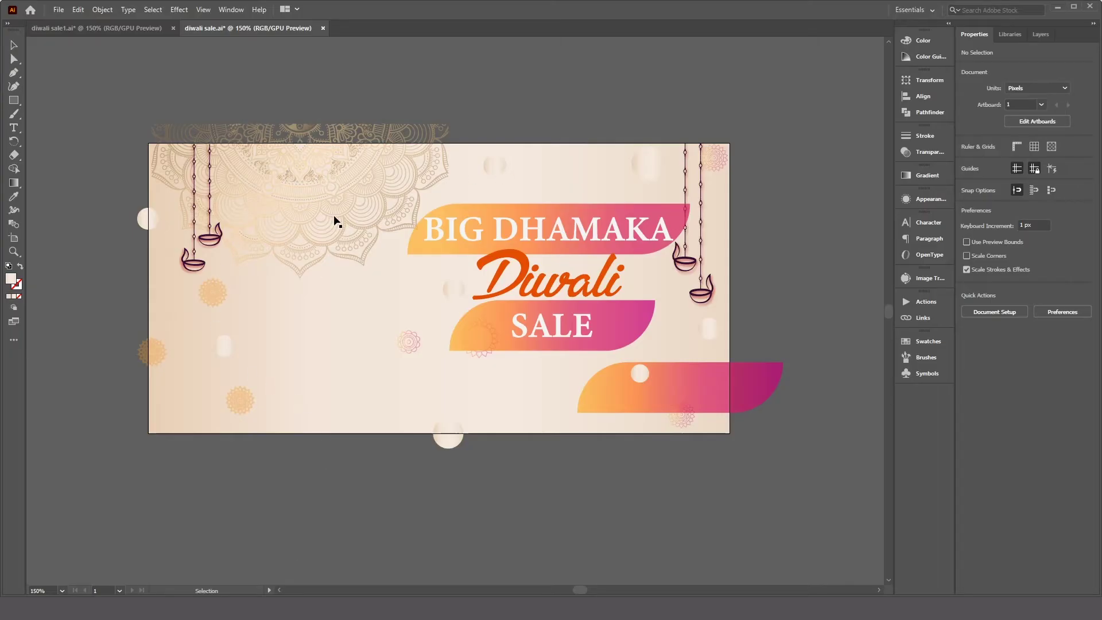